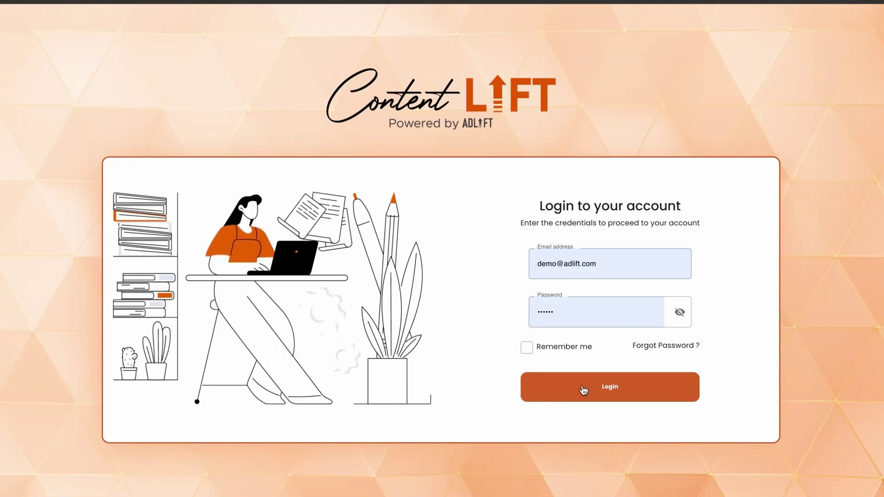
# Sign in to the demo account and scroll the dashboard's DA and DR statistics
pyautogui.click(584, 390)
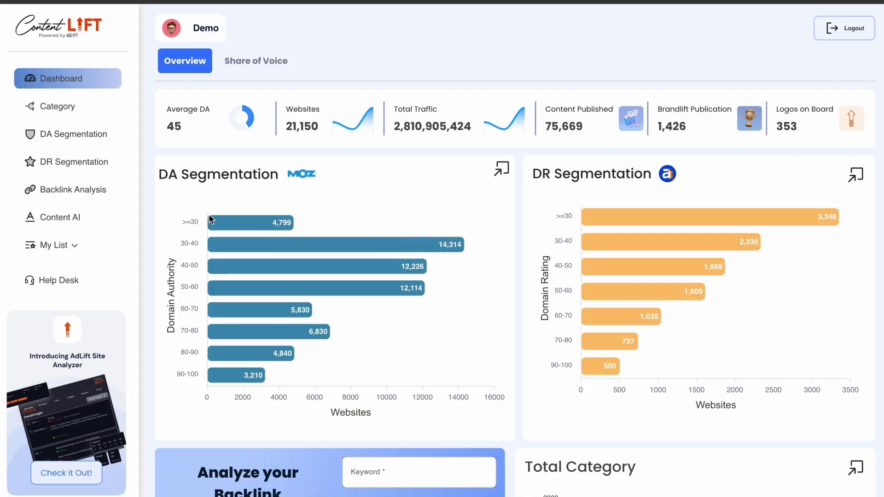
pyautogui.scroll(-2, 273, 212)
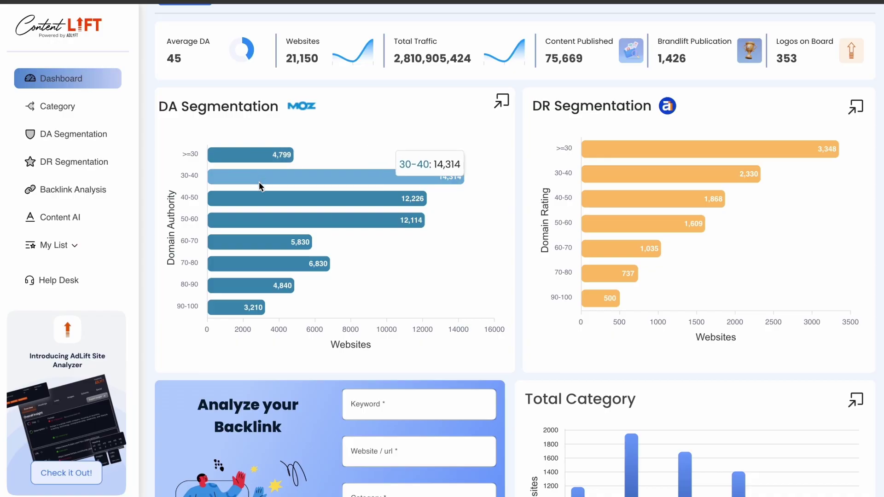
# Look over the dashboard charts, then open the Category page's Total Categories breakdown
pyautogui.moveTo(254, 242)
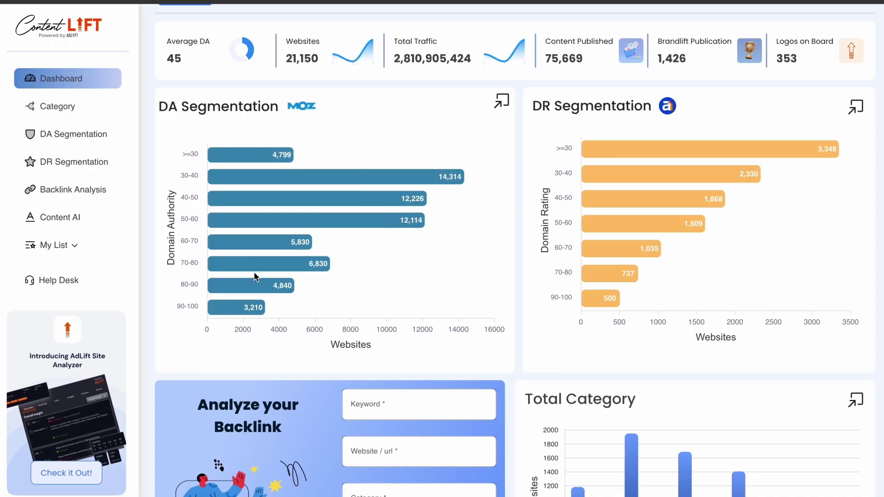
pyautogui.moveTo(249, 306)
pyautogui.moveTo(698, 146)
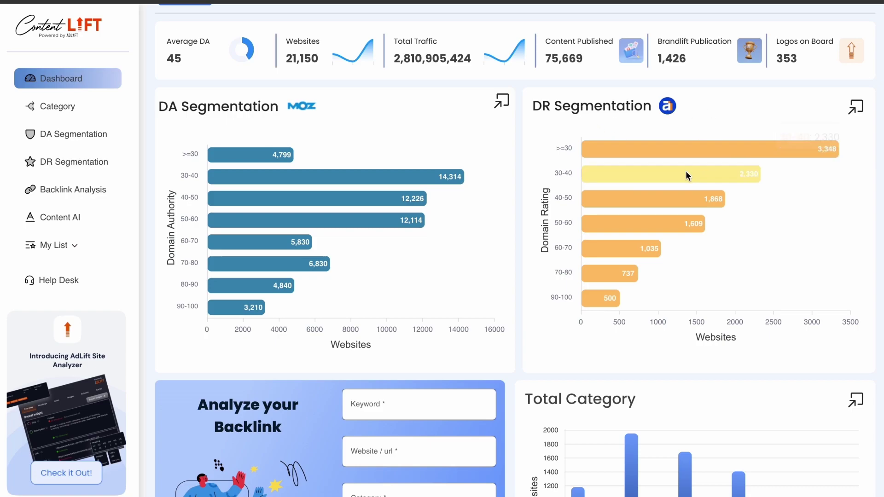
pyautogui.moveTo(669, 224)
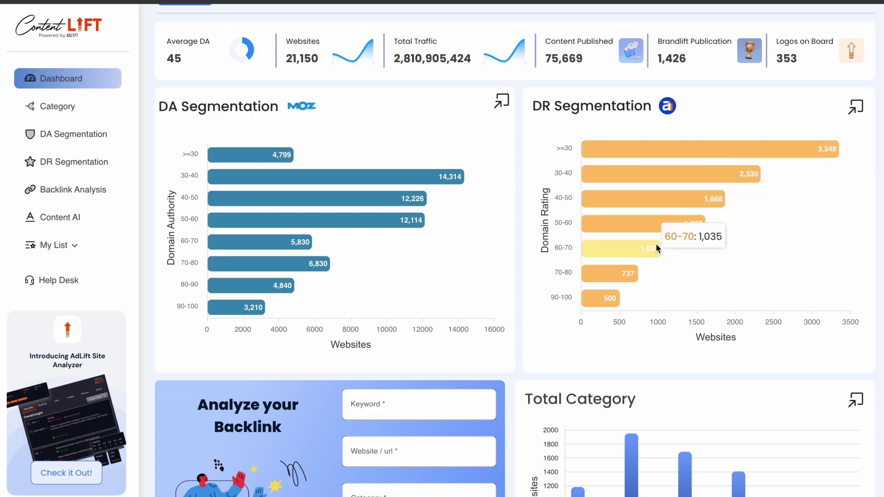
pyautogui.scroll(-3, 527, 366)
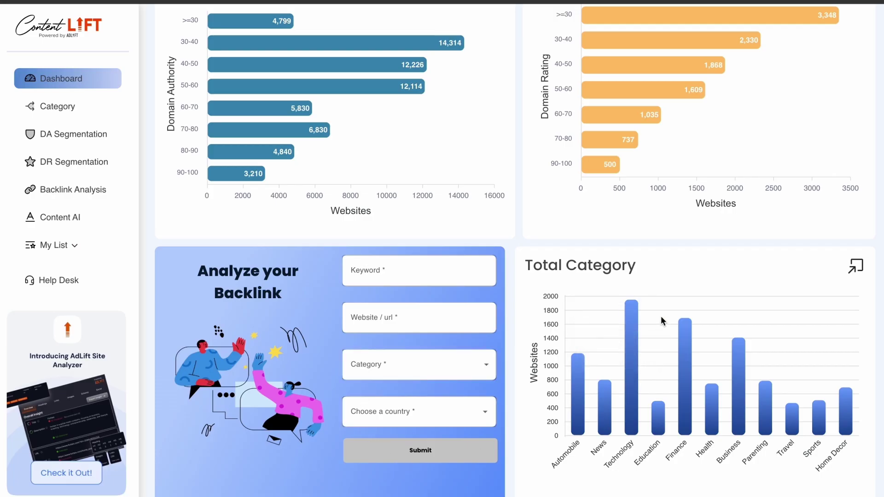
pyautogui.scroll(-1, 691, 368)
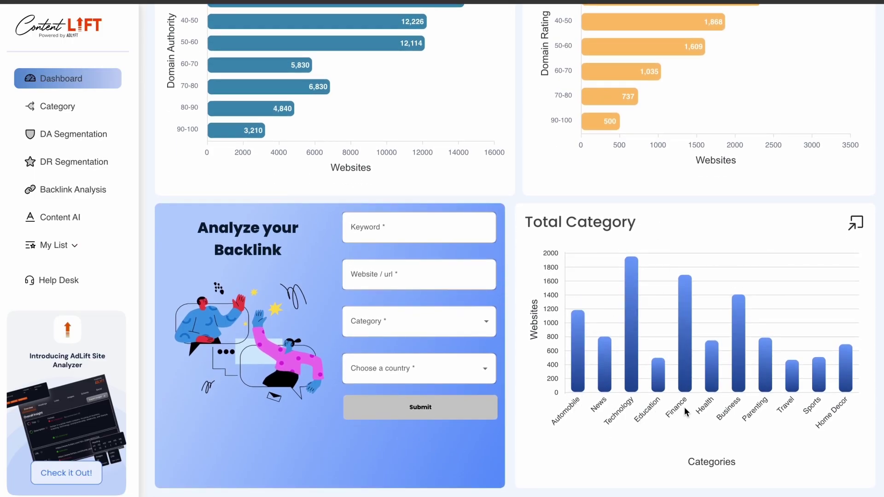
pyautogui.click(87, 109)
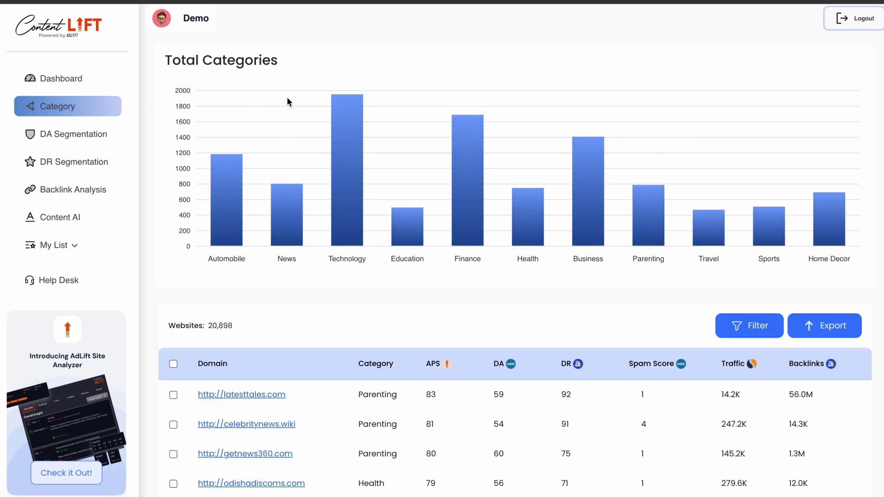
pyautogui.moveTo(352, 139)
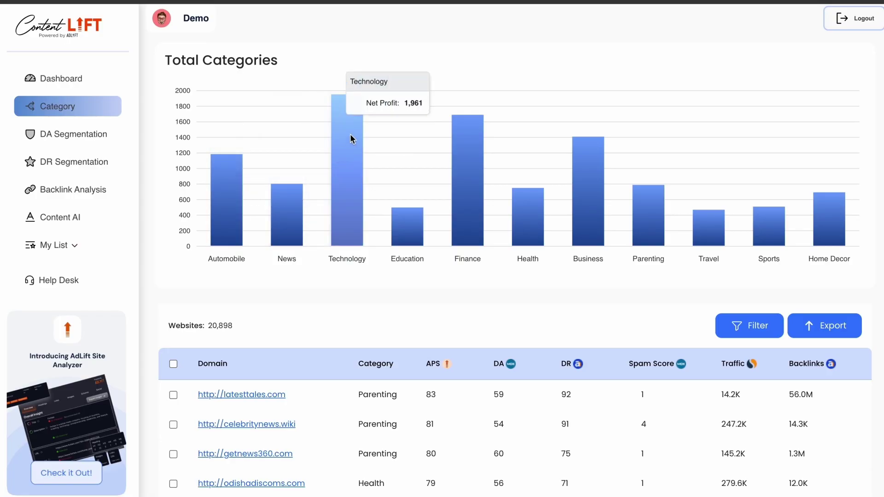
pyautogui.moveTo(519, 198)
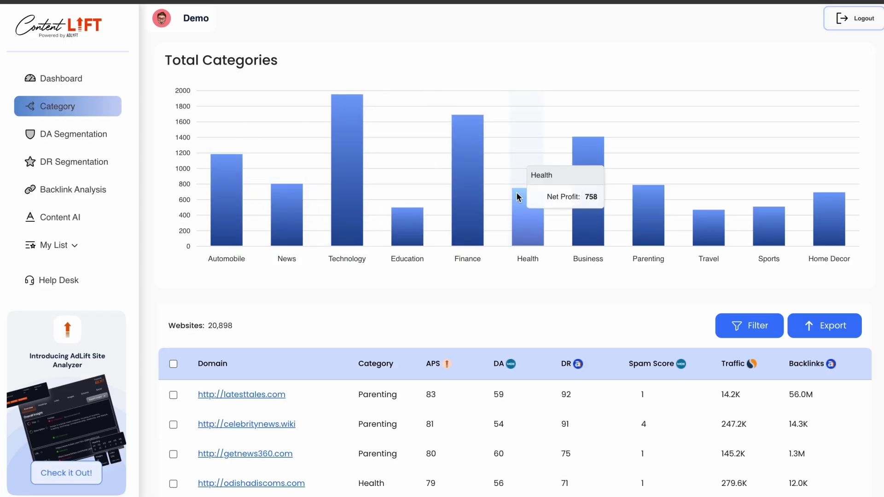
pyautogui.moveTo(778, 230)
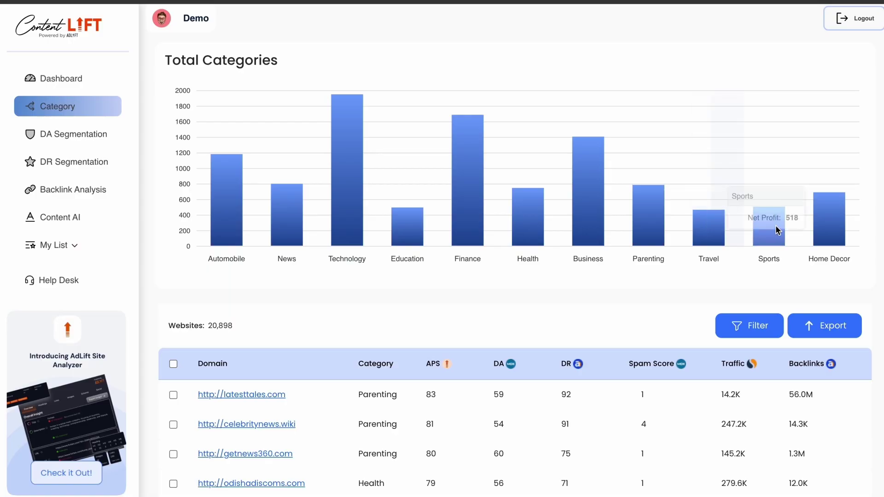
pyautogui.moveTo(827, 224)
pyautogui.scroll(-5, 521, 327)
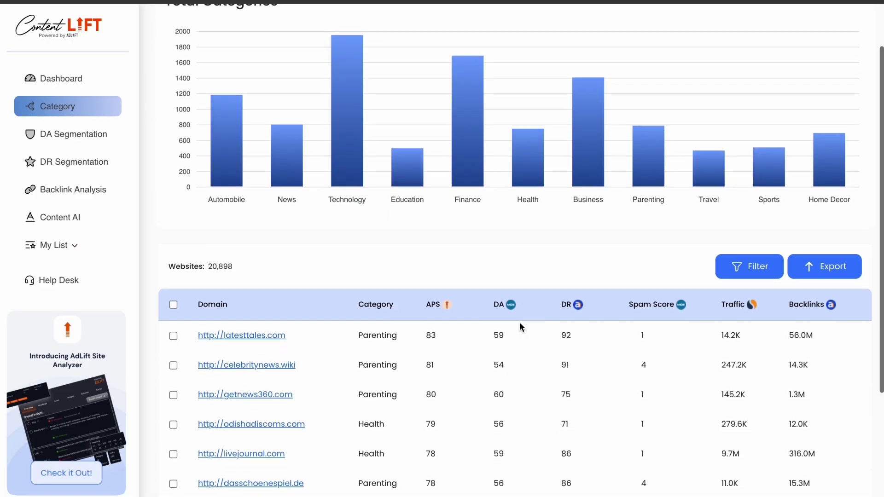
pyautogui.scroll(-1, 520, 327)
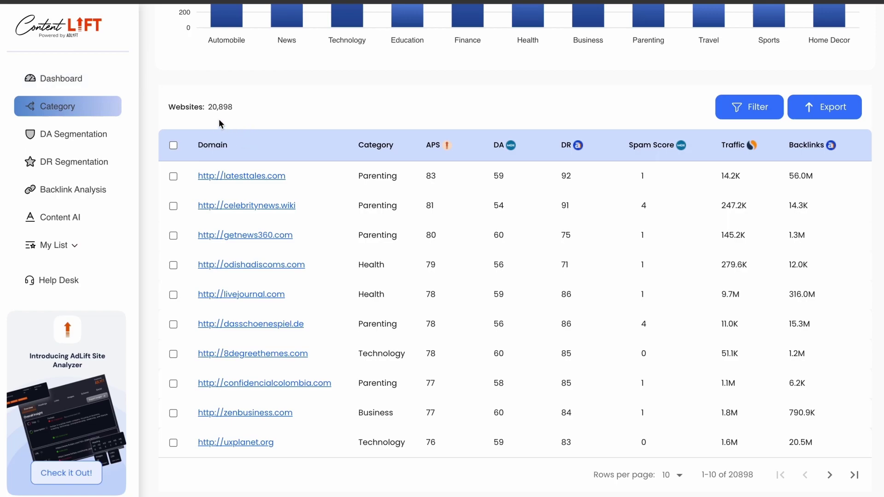
pyautogui.click(173, 145)
# Deselect the website rows, filter the table to DA 30–40, then reset the filters
pyautogui.click(174, 145)
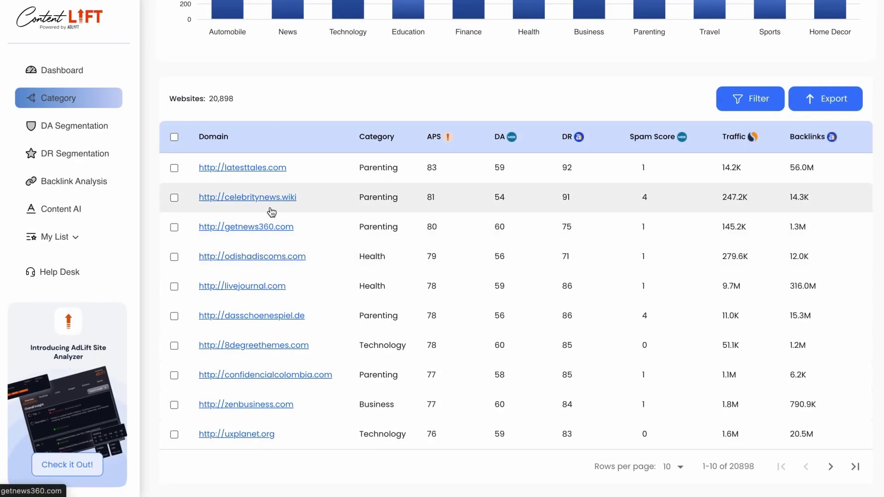
pyautogui.click(767, 100)
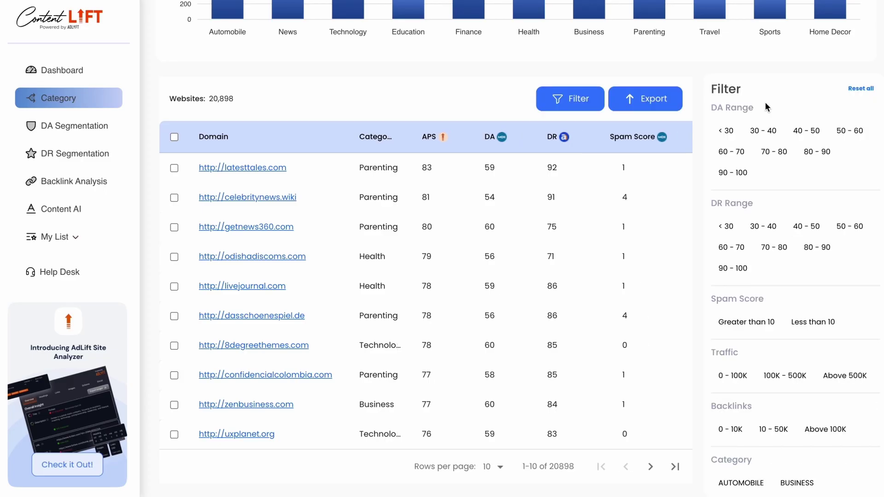
pyautogui.click(776, 134)
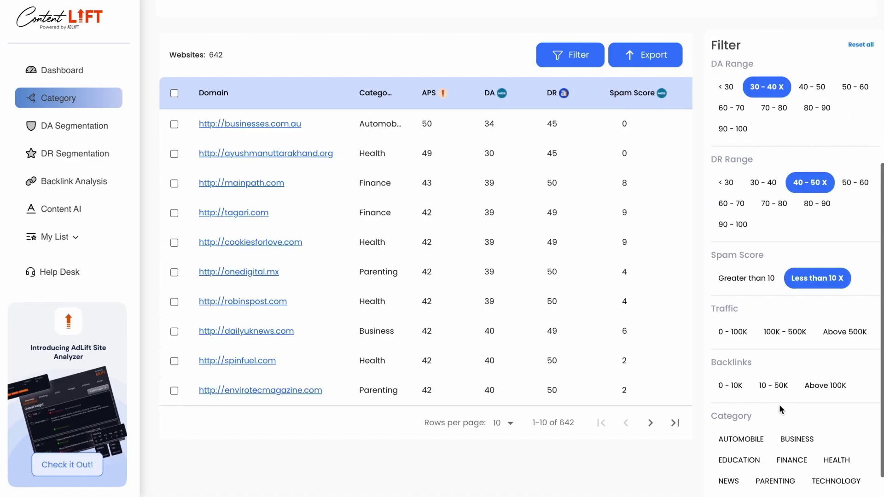
pyautogui.scroll(-1, 779, 405)
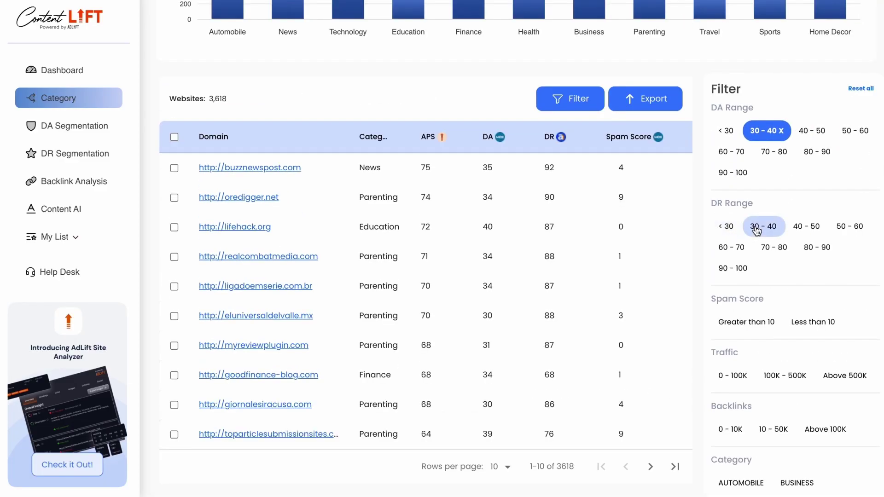
pyautogui.click(464, 145)
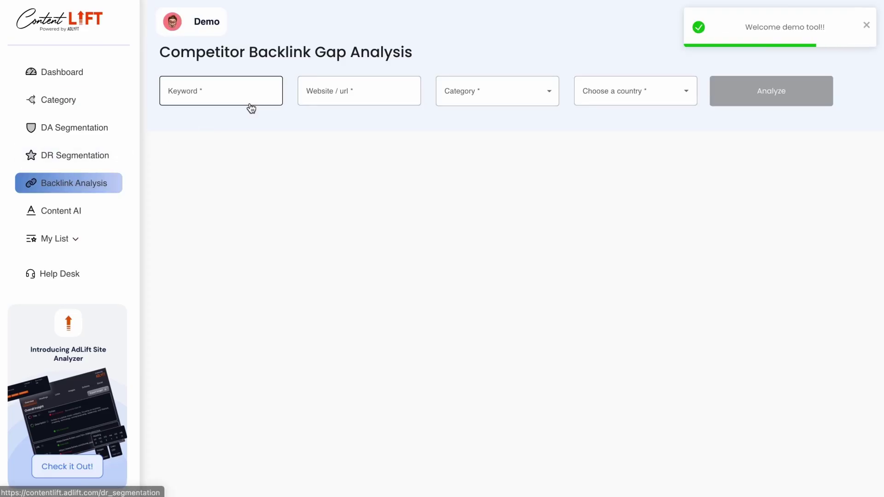
# Enter keyword 'term insurance', website acko.com, category Finance and country India
pyautogui.click(227, 98)
pyautogui.write('term insurance')
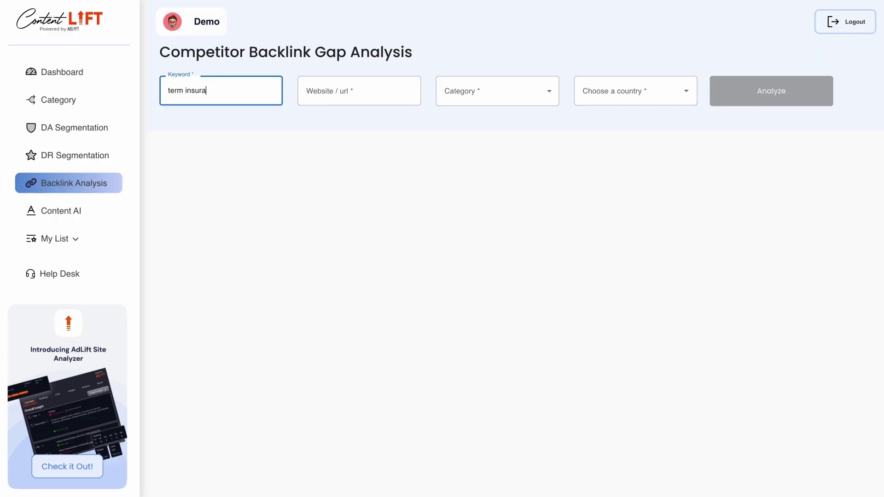
pyautogui.click(337, 100)
pyautogui.write('acko.com')
pyautogui.click(487, 89)
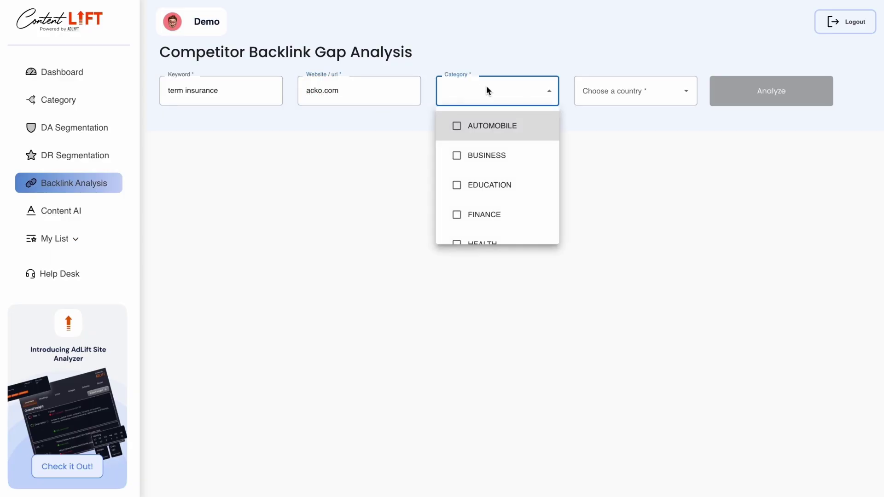
pyautogui.click(485, 215)
pyautogui.click(662, 91)
pyautogui.click(661, 90)
pyautogui.click(626, 137)
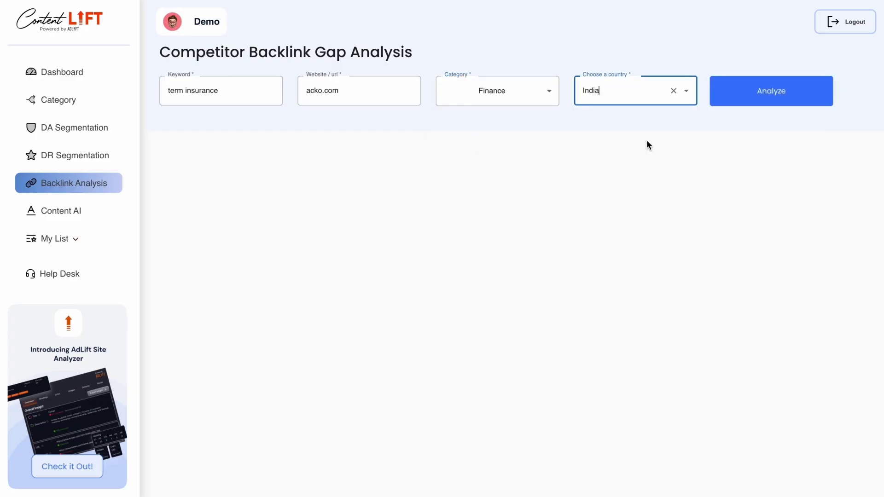
# Run the gap analysis and review acko.com's Google rank 6 and the ranked competitors
pyautogui.click(759, 96)
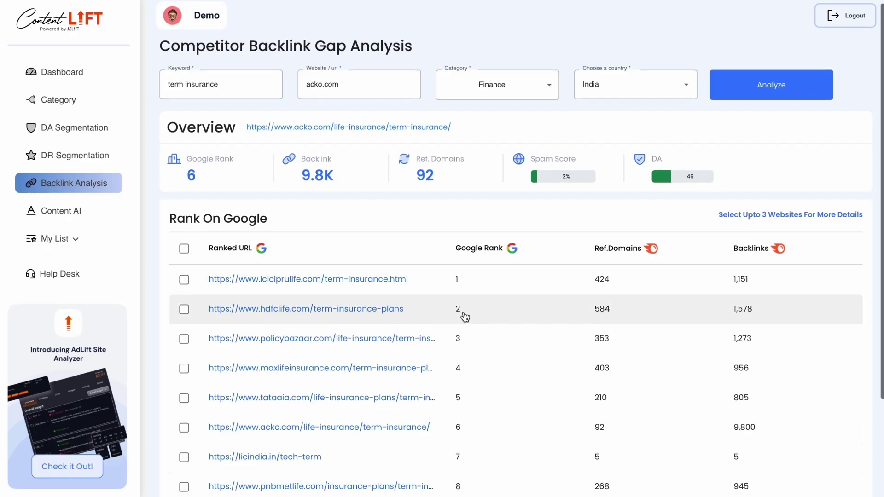
pyautogui.scroll(-2, 466, 317)
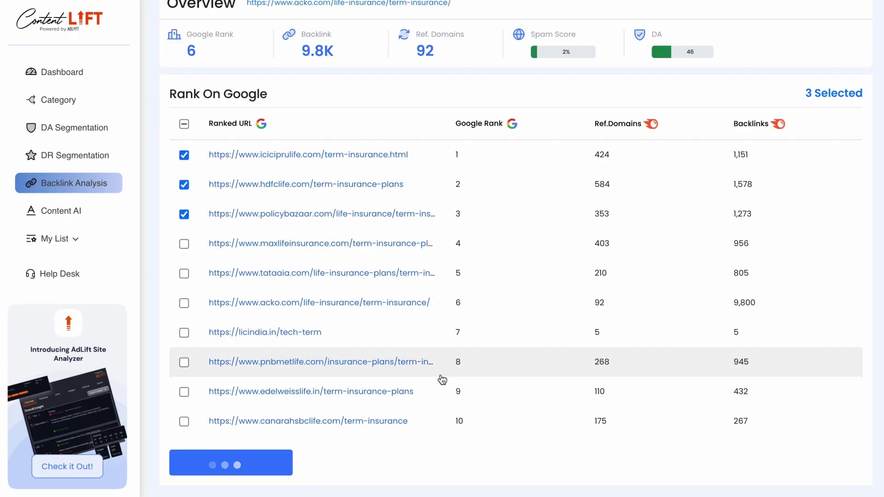
pyautogui.scroll(-5, 442, 375)
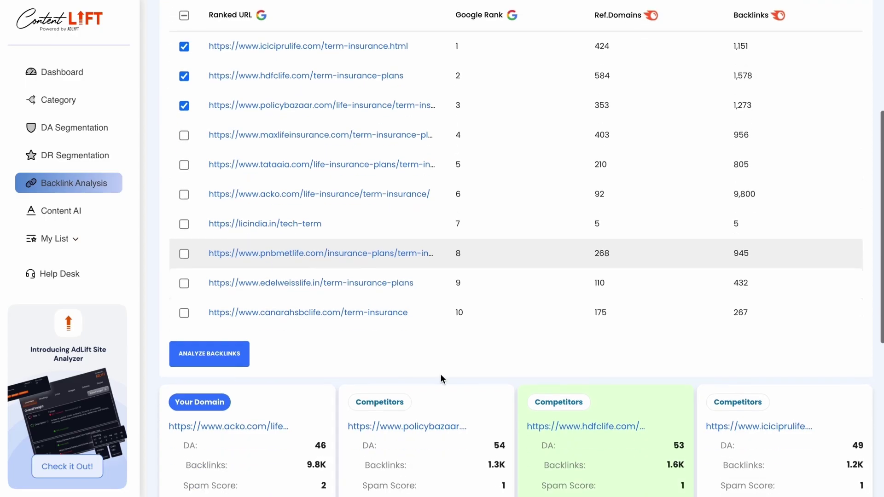
pyautogui.scroll(4, 442, 379)
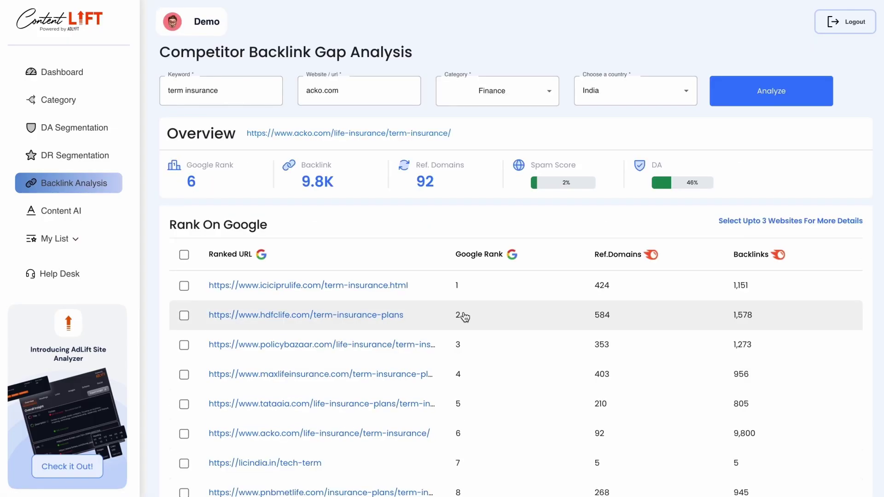
pyautogui.scroll(-1, 466, 316)
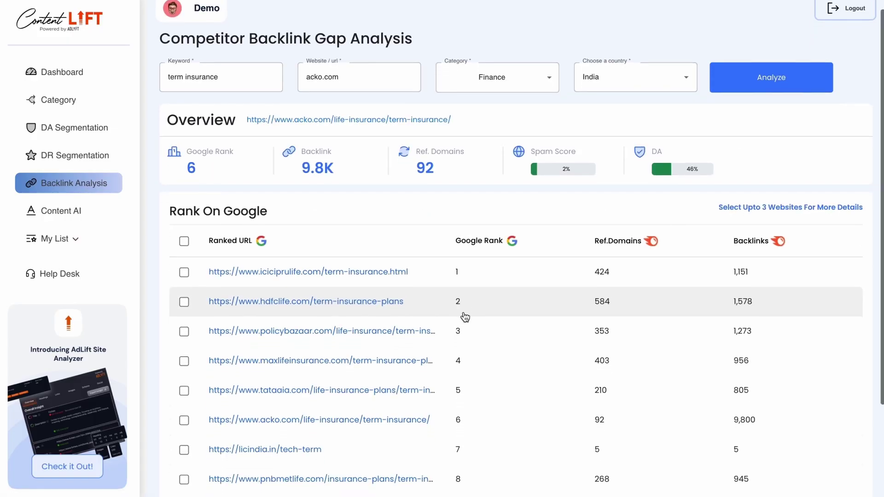
# Compare backlinks of the top three ranked competitor pages against the Acko page
pyautogui.scroll(-2, 465, 316)
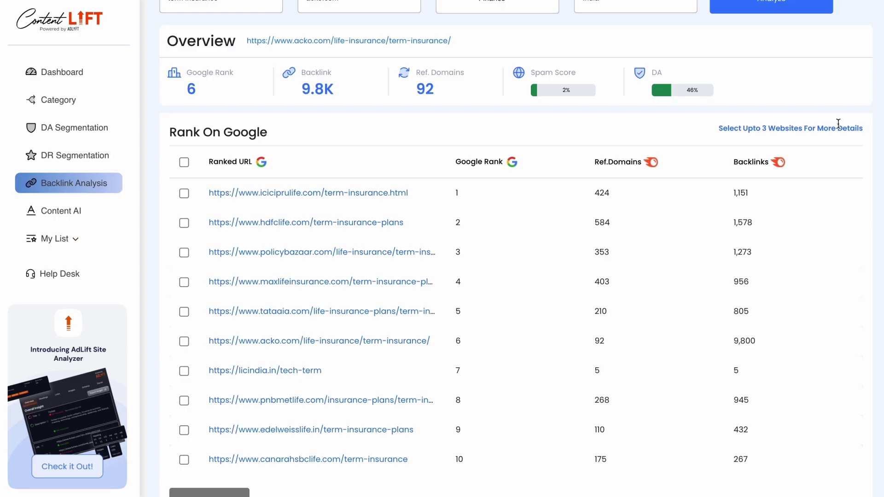
pyautogui.click(184, 193)
pyautogui.click(184, 223)
pyautogui.click(183, 253)
pyautogui.scroll(-1, 201, 291)
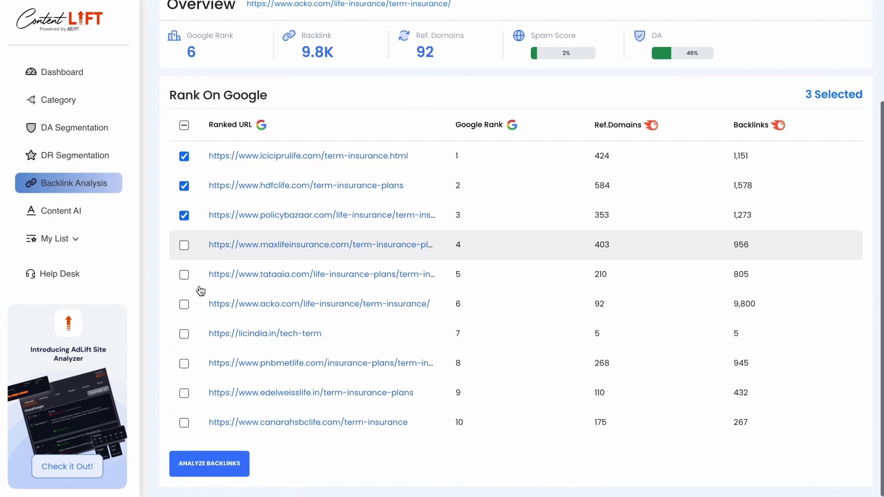
pyautogui.click(209, 464)
pyautogui.scroll(-10, 442, 377)
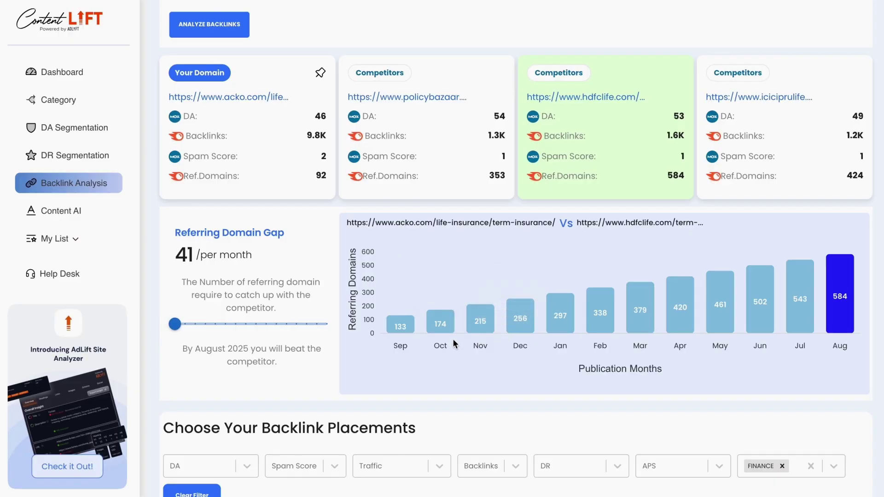
pyautogui.moveTo(836, 269)
# Raise the gap projection to 10 and add siterubix.com and cpomagazine.com to the chosen publishers
pyautogui.moveTo(171, 327)
pyautogui.moveTo(171, 326); pyautogui.dragTo(185, 327)
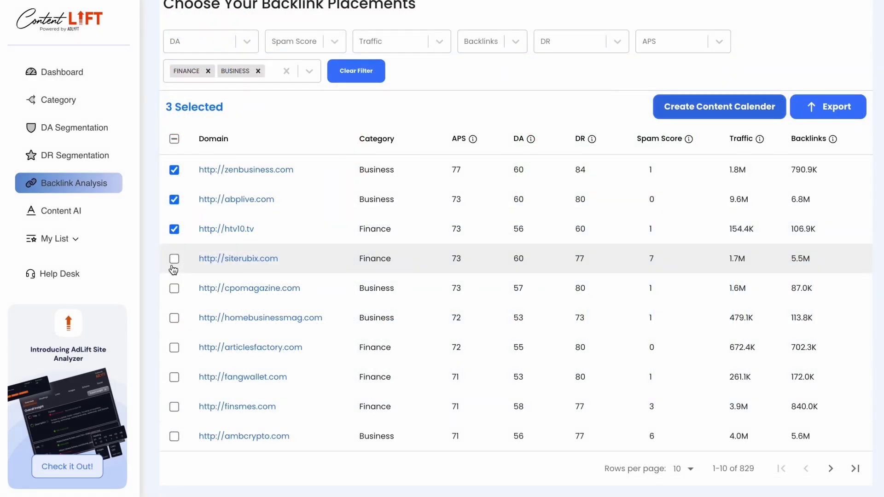
pyautogui.click(174, 259)
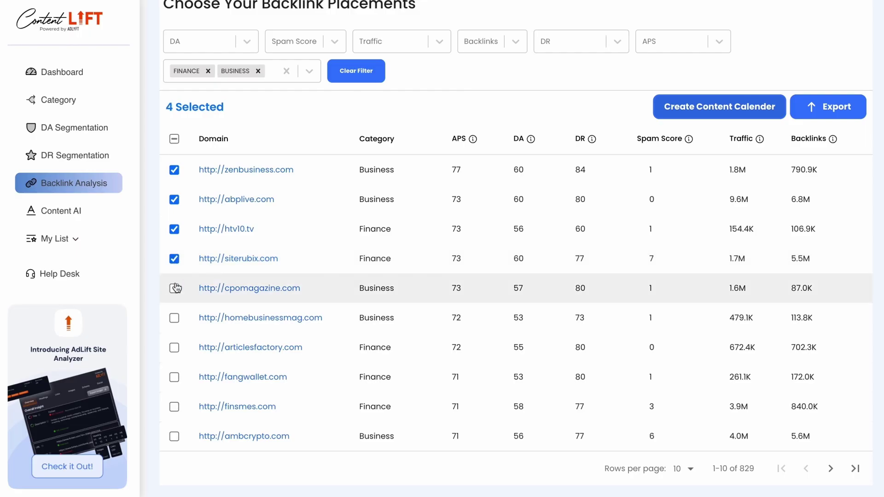
pyautogui.click(175, 289)
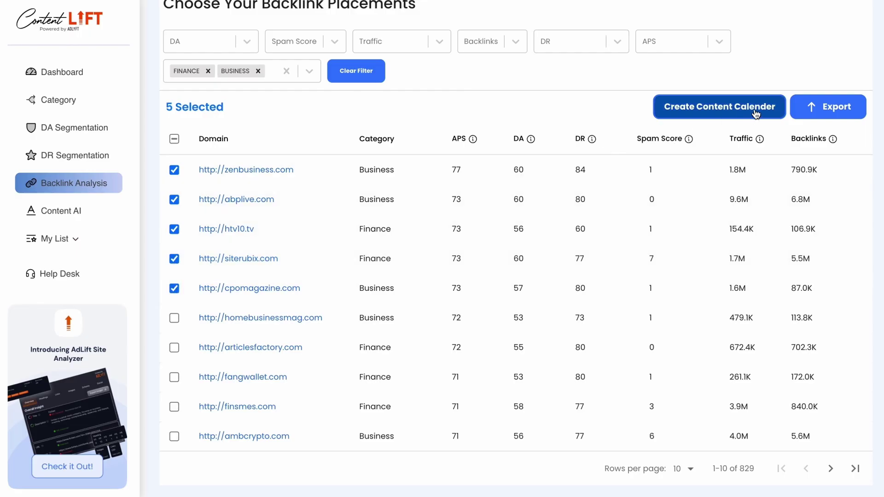
# Create a content calendar from the chosen sites and save it as 'list 1'
pyautogui.click(766, 117)
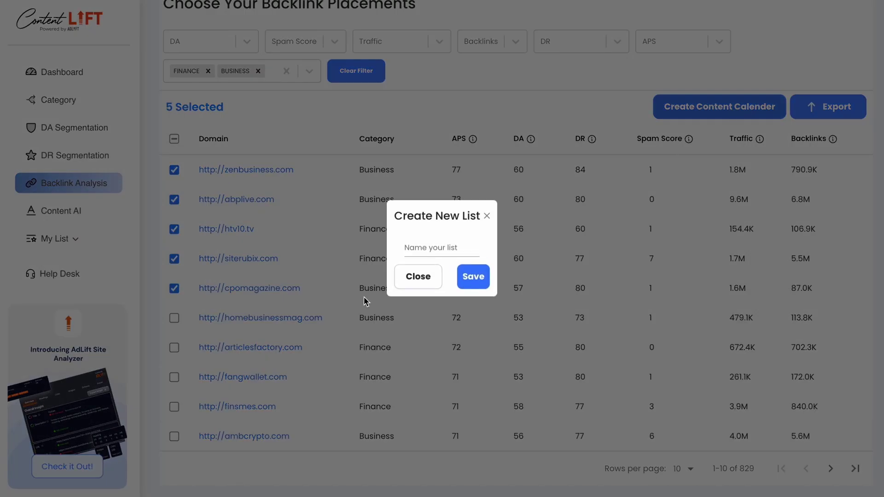
pyautogui.click(439, 248)
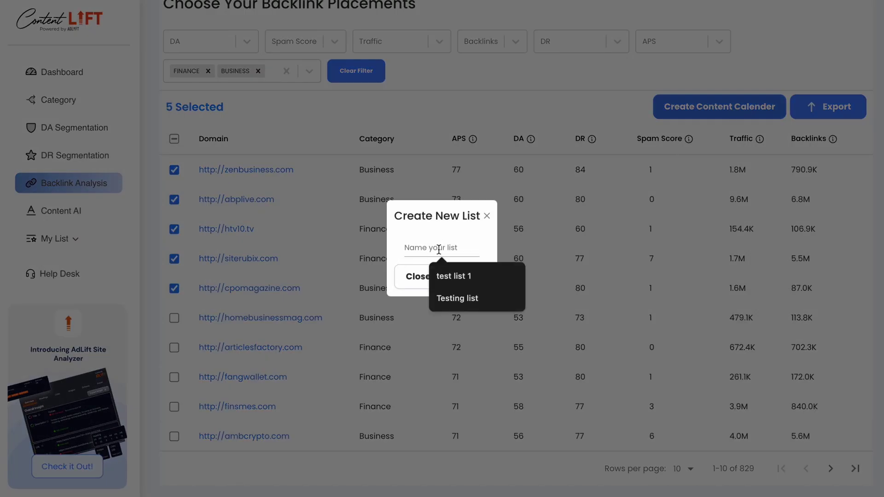
pyautogui.write('t')
pyautogui.press('BackSpace')
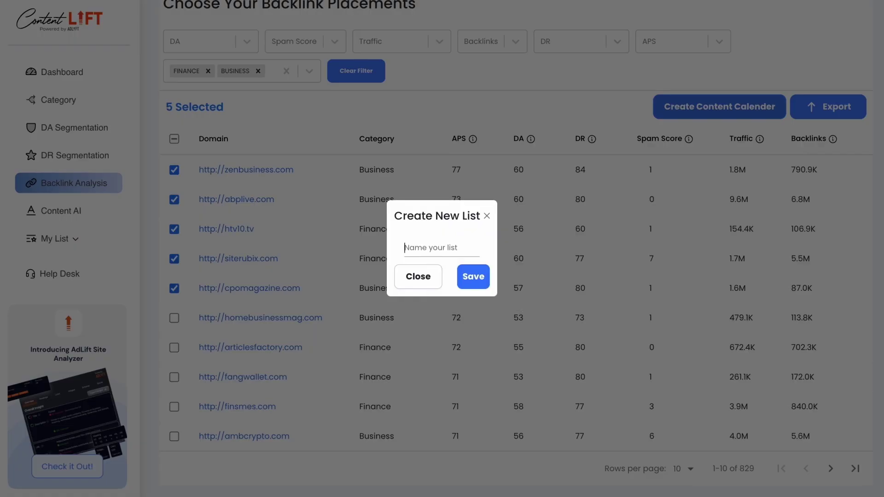
pyautogui.write('list 1')
pyautogui.click(473, 277)
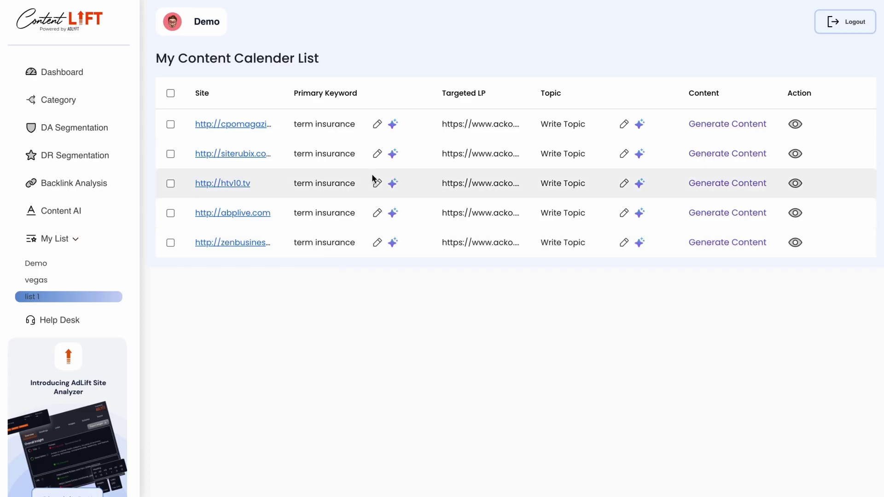
# Change the first site's primary keyword to 'term insurance plan', dismissing AI suggestions
pyautogui.click(378, 125)
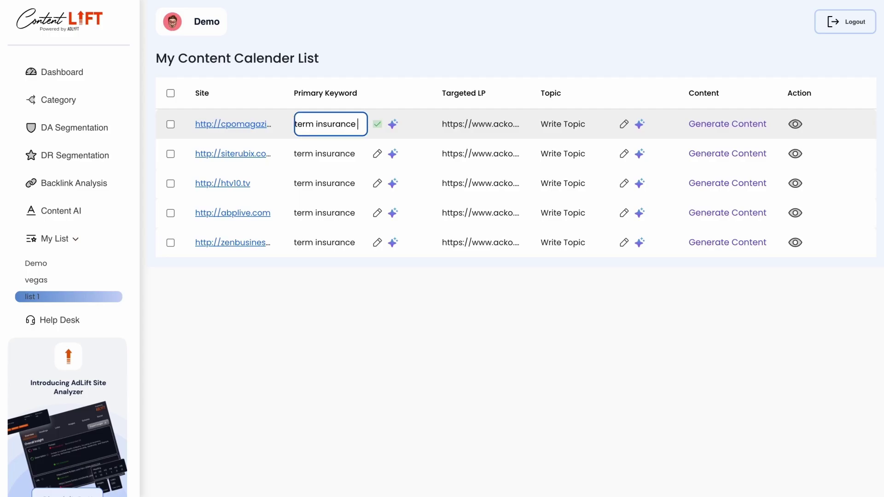
pyautogui.write('pla')
pyautogui.click(378, 124)
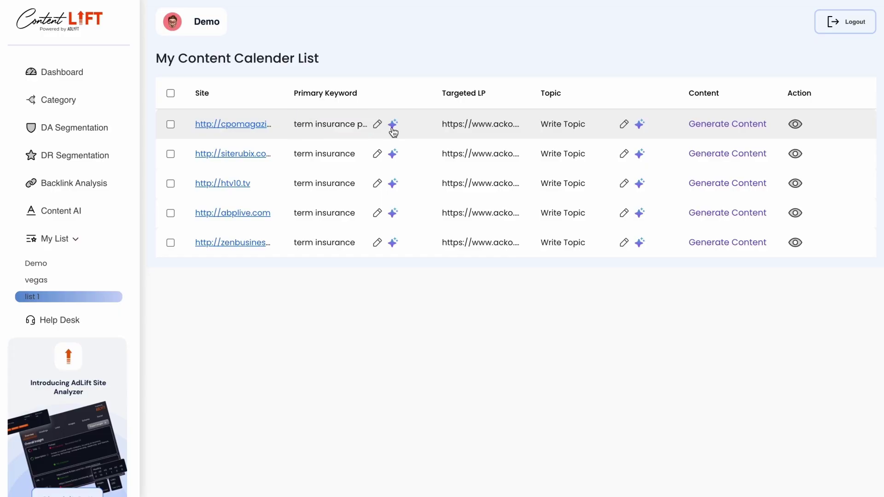
pyautogui.click(392, 129)
pyautogui.click(411, 331)
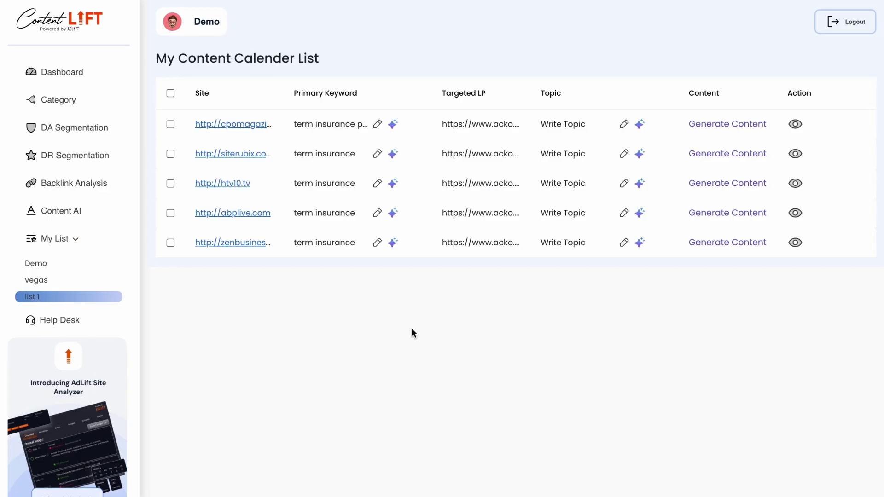
# Set the first site's topic to 'what is term insurance' and open the AI article generator
pyautogui.click(623, 126)
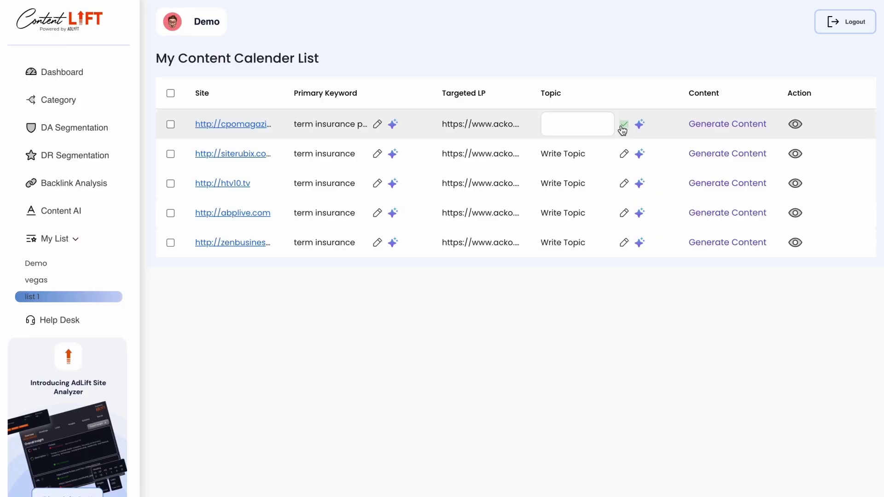
pyautogui.click(624, 125)
pyautogui.click(639, 124)
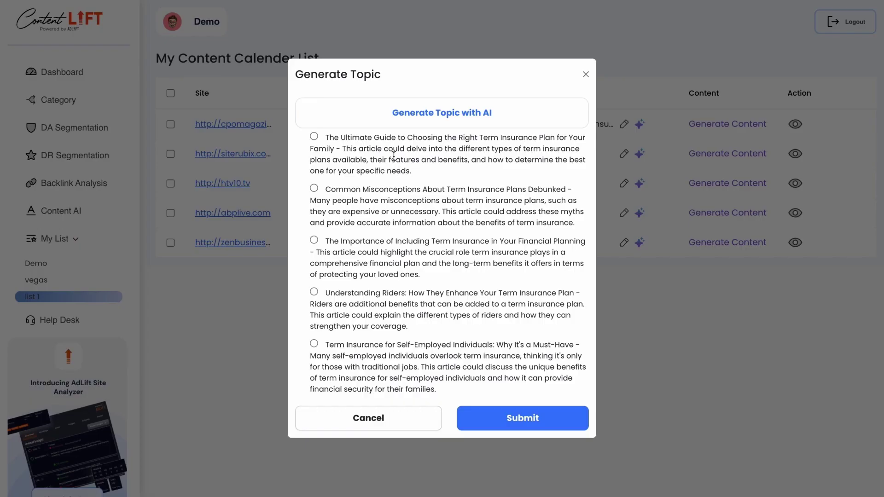
pyautogui.click(431, 418)
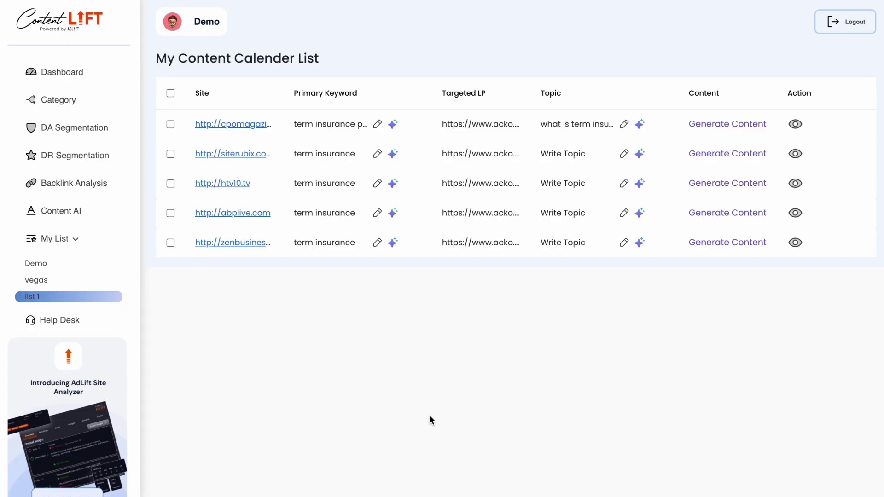
pyautogui.click(750, 124)
pyautogui.click(428, 219)
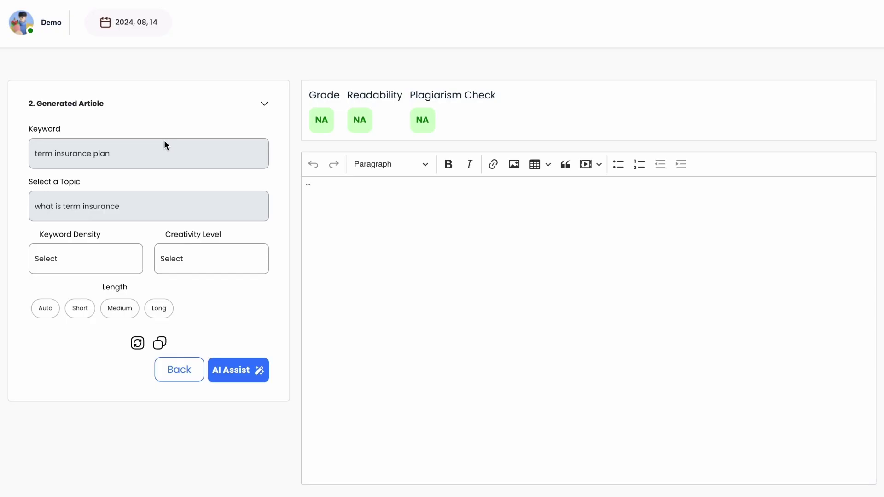
# Generate a long article with 3% keyword density and Professional creativity
pyautogui.click(118, 262)
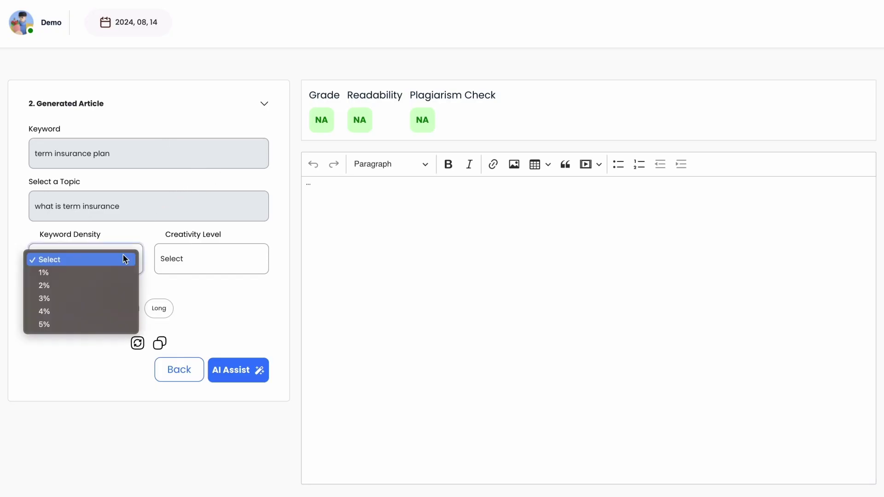
pyautogui.click(108, 299)
pyautogui.click(201, 260)
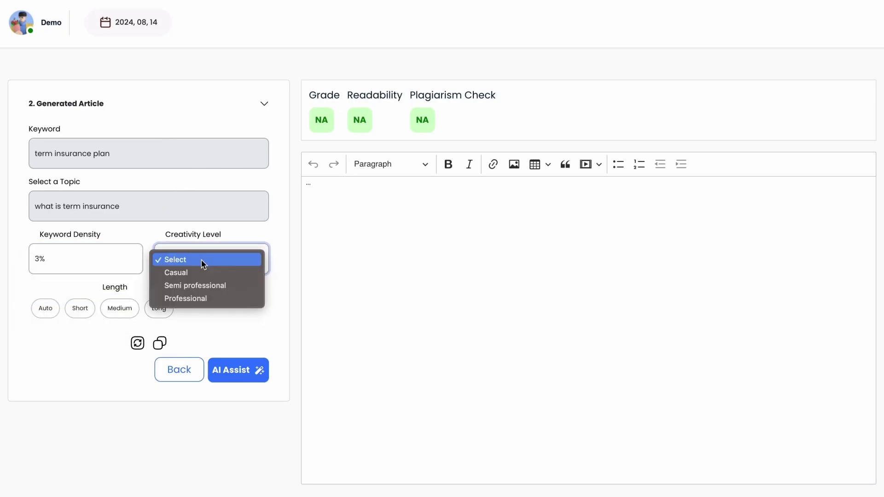
pyautogui.click(199, 300)
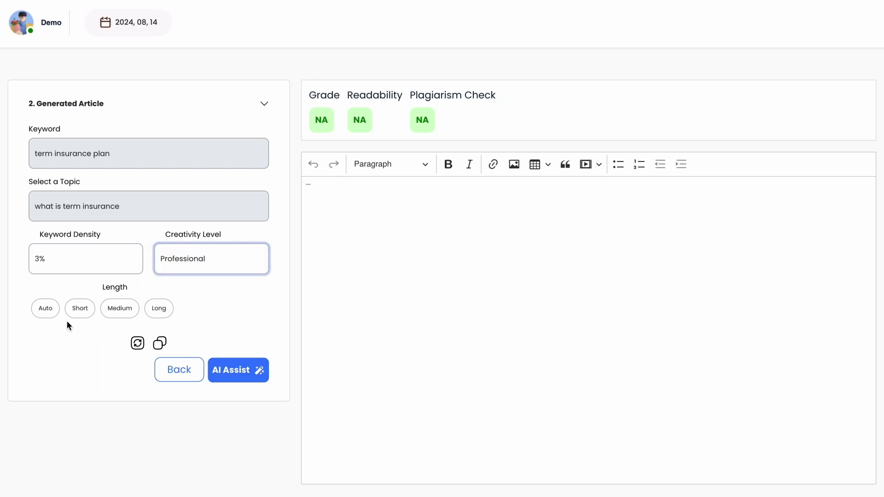
pyautogui.click(162, 313)
pyautogui.click(232, 377)
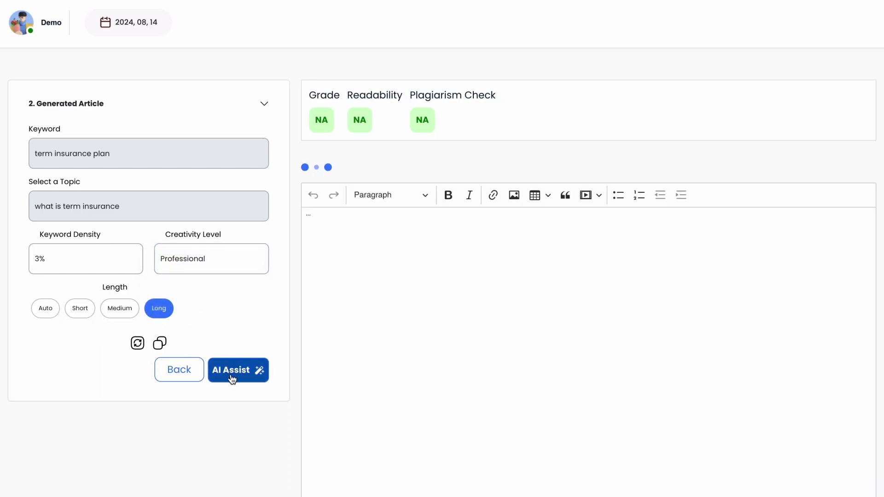
# Review the 869-word A+ article and submit it to the content calendar
pyautogui.scroll(-2, 650, 273)
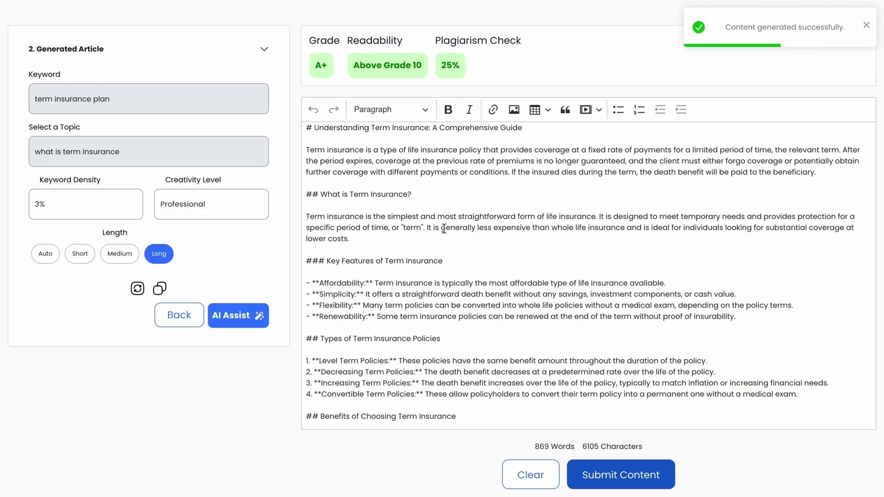
pyautogui.scroll(-20, 440, 243)
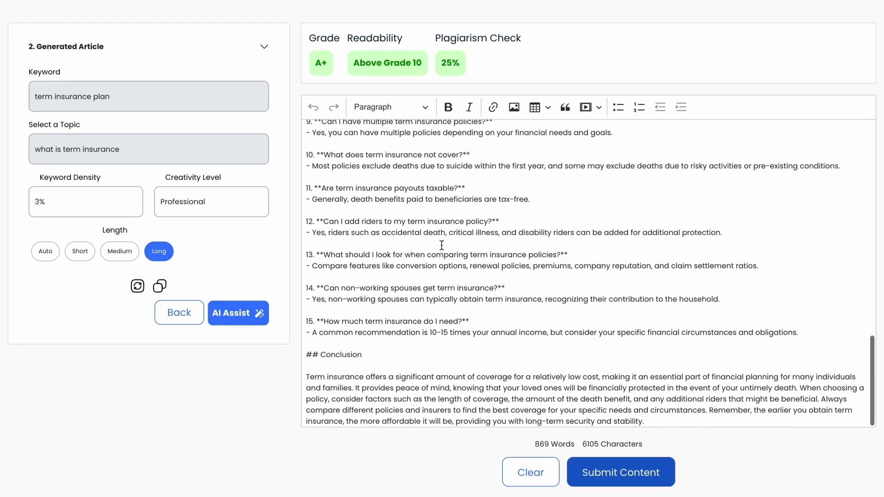
pyautogui.moveTo(377, 75)
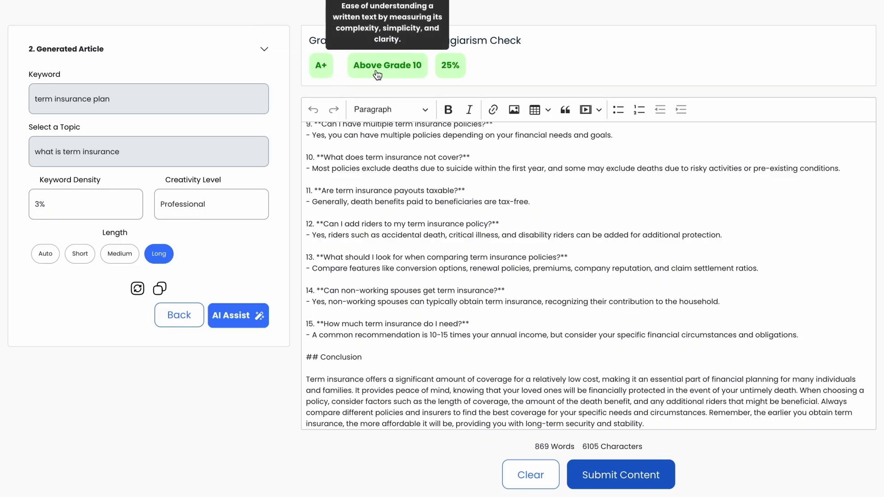
pyautogui.moveTo(454, 65)
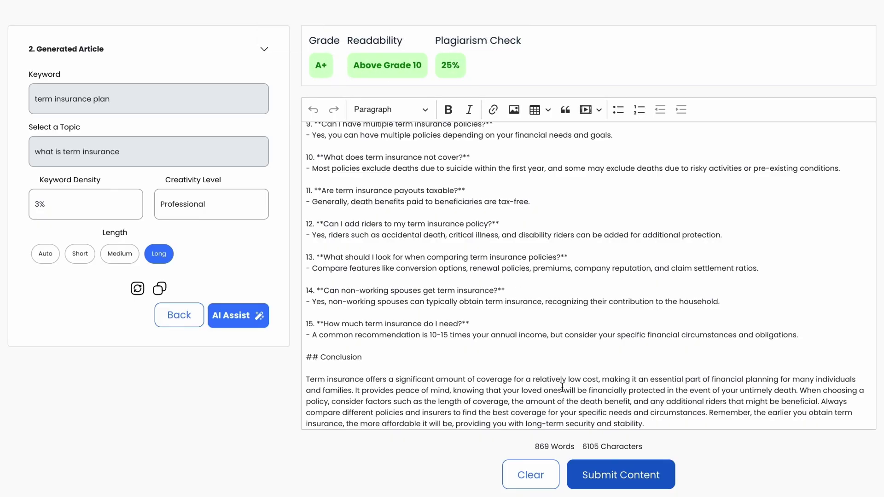
pyautogui.click(638, 476)
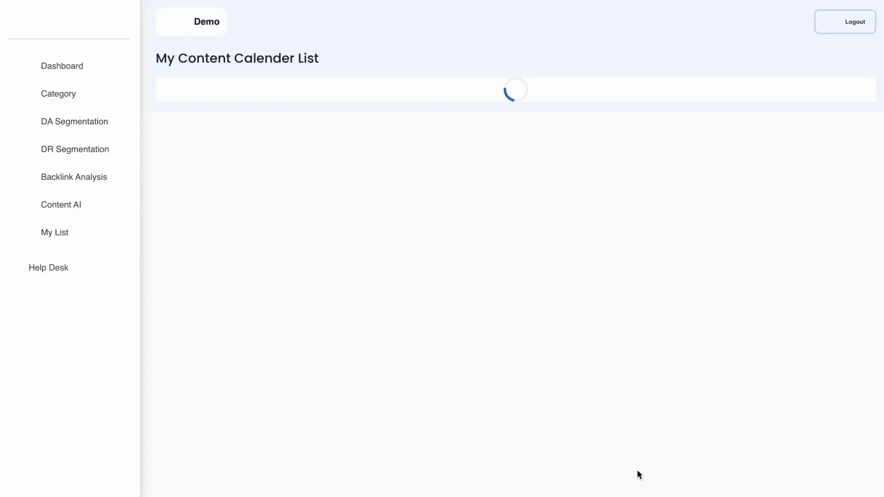